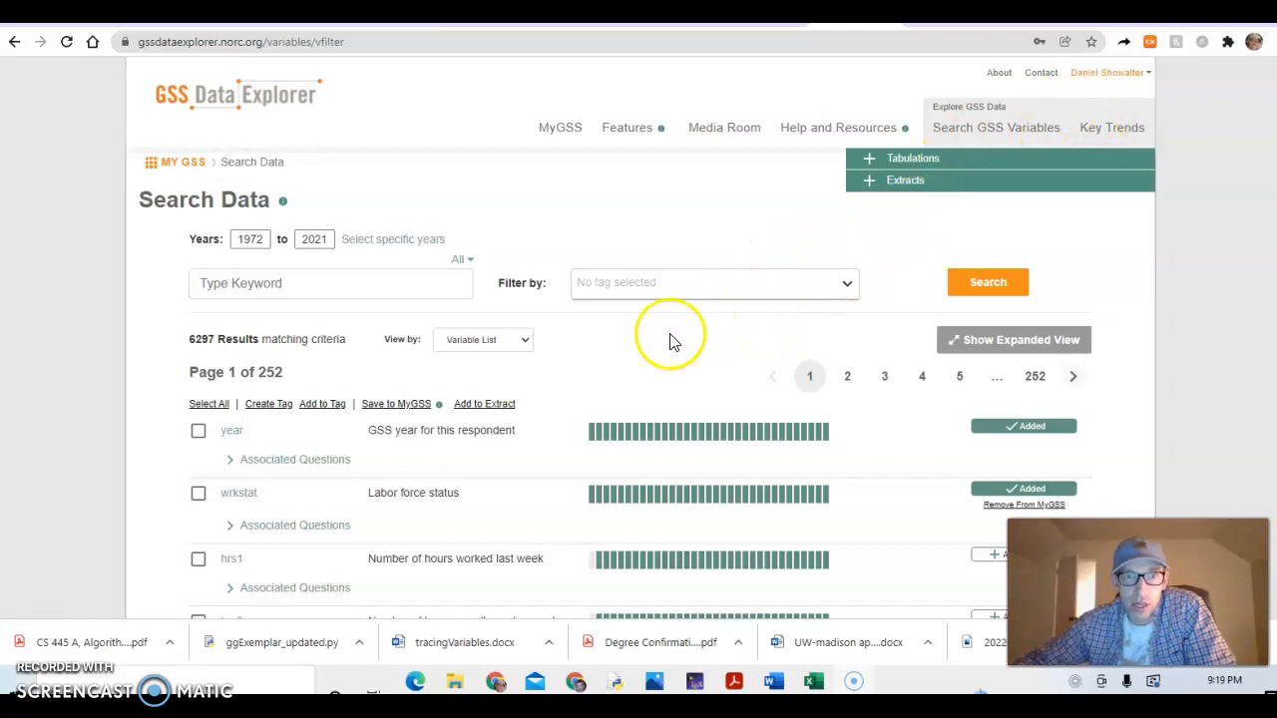
# Find the evwork variable (Ever work as long as one year) in the search list and add it to MyGSS.
pyautogui.scroll(-3, 668, 345)
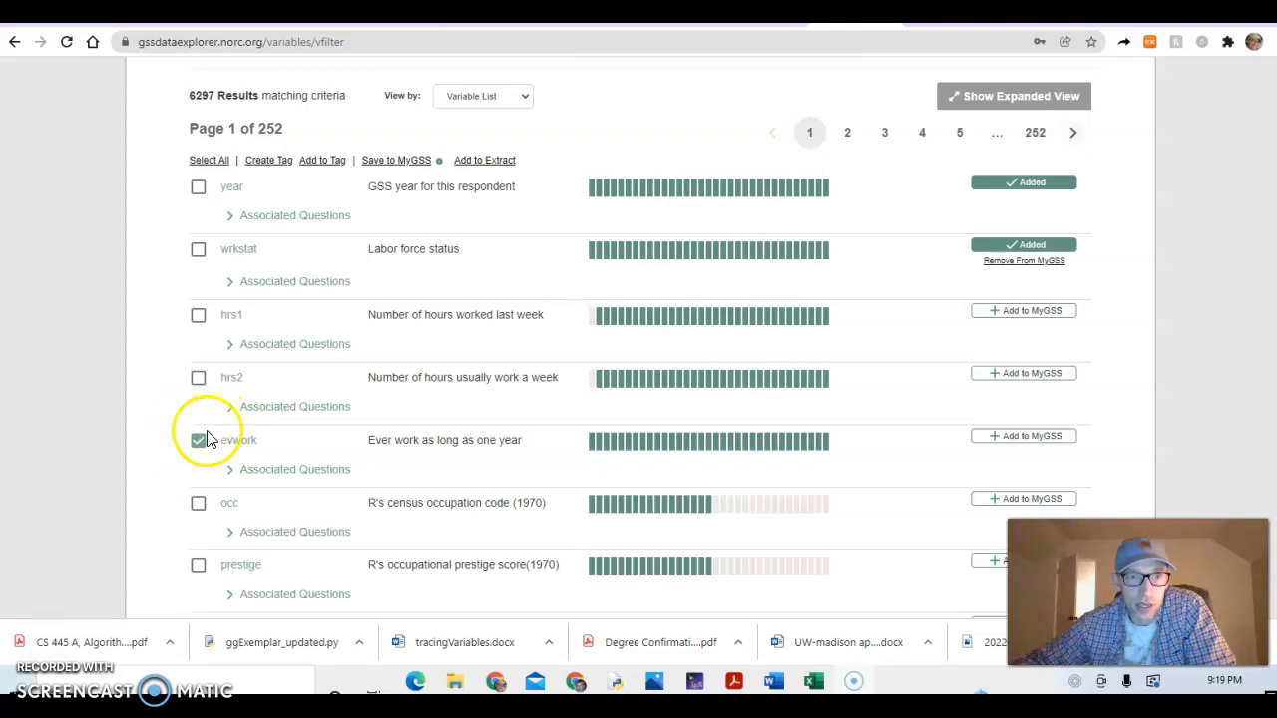
pyautogui.scroll(-2, 679, 424)
pyautogui.click(1069, 285)
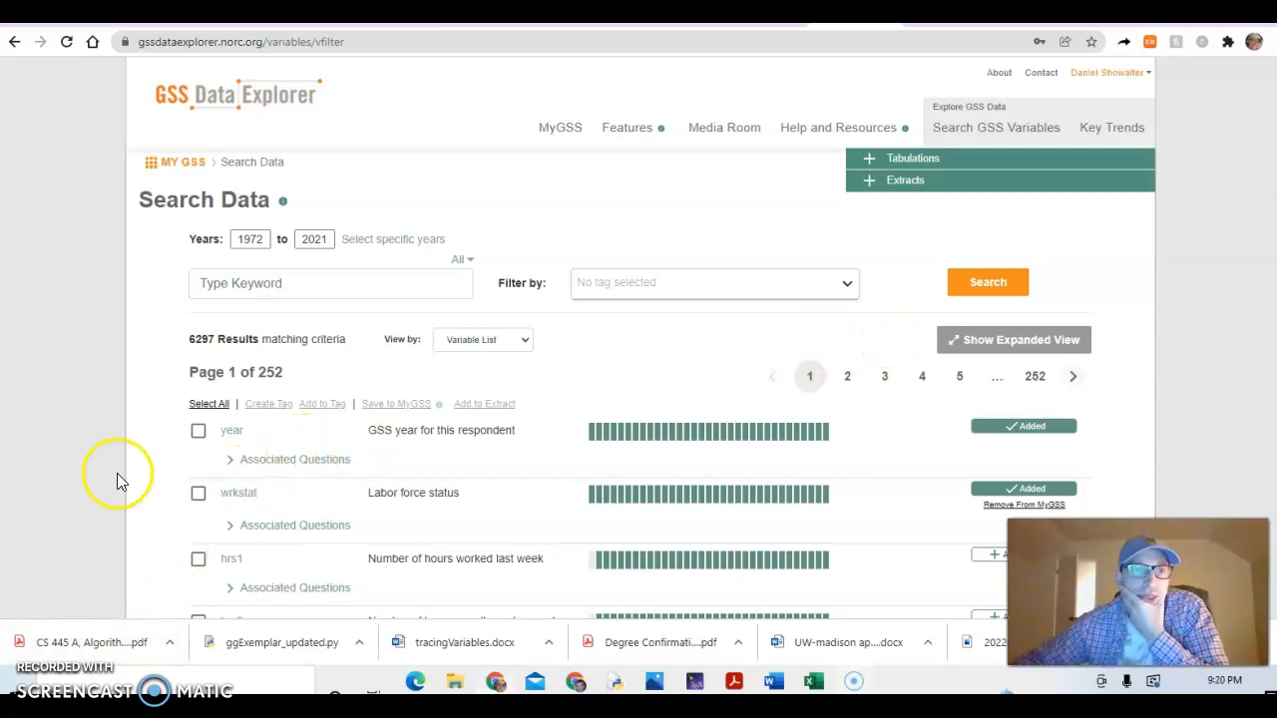
# Go to the saved MyGSS variables and add wrkstat and evwork to the extract.
pyautogui.click(186, 166)
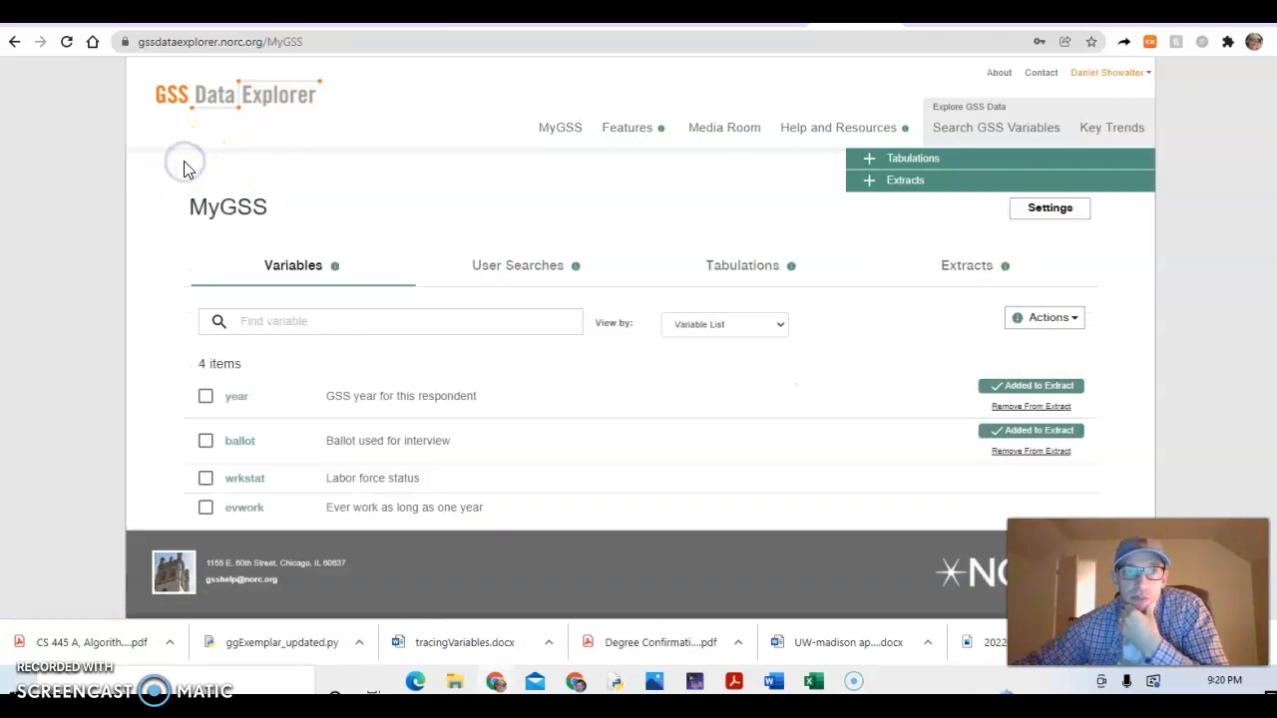
pyautogui.scroll(-2, 370, 354)
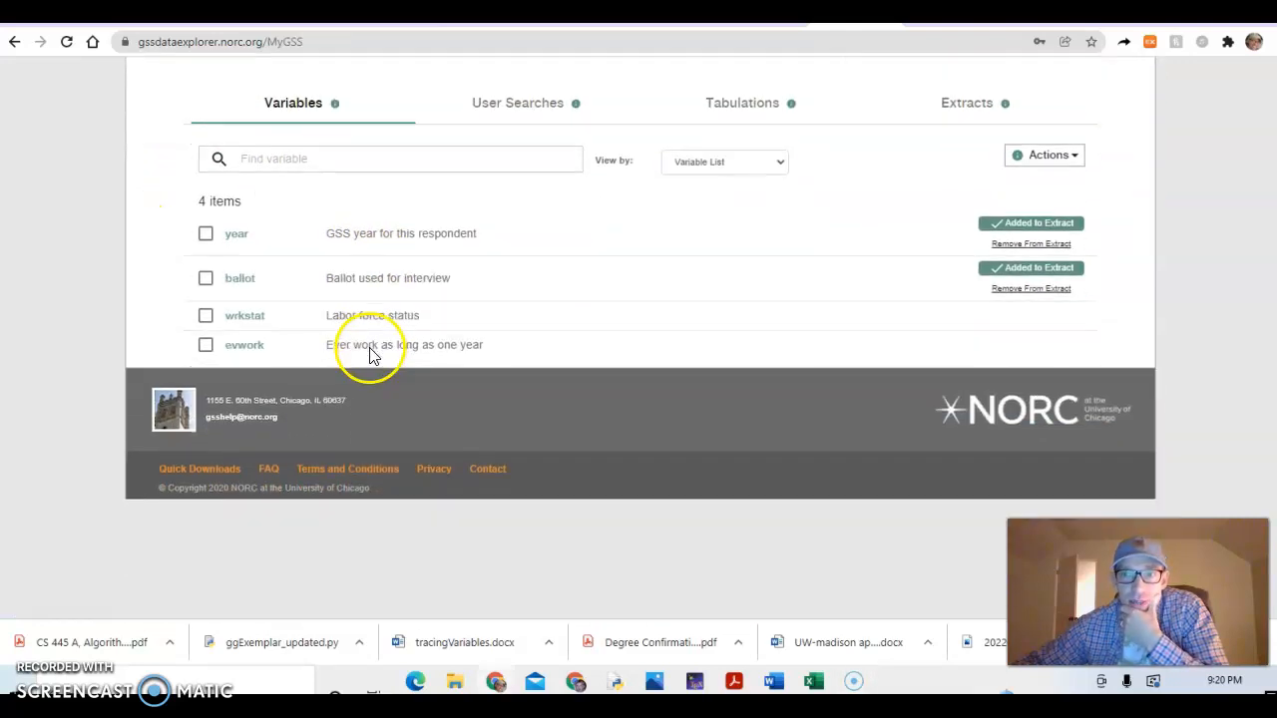
pyautogui.click(206, 396)
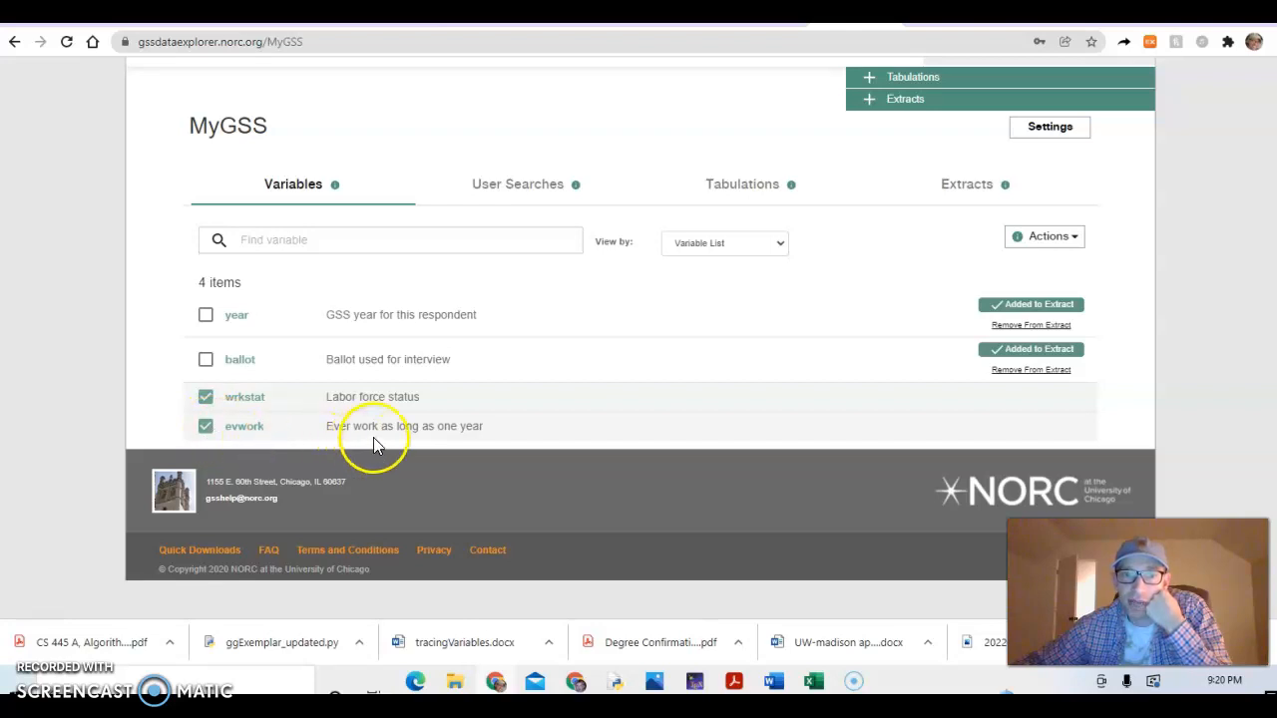
pyautogui.click(1039, 242)
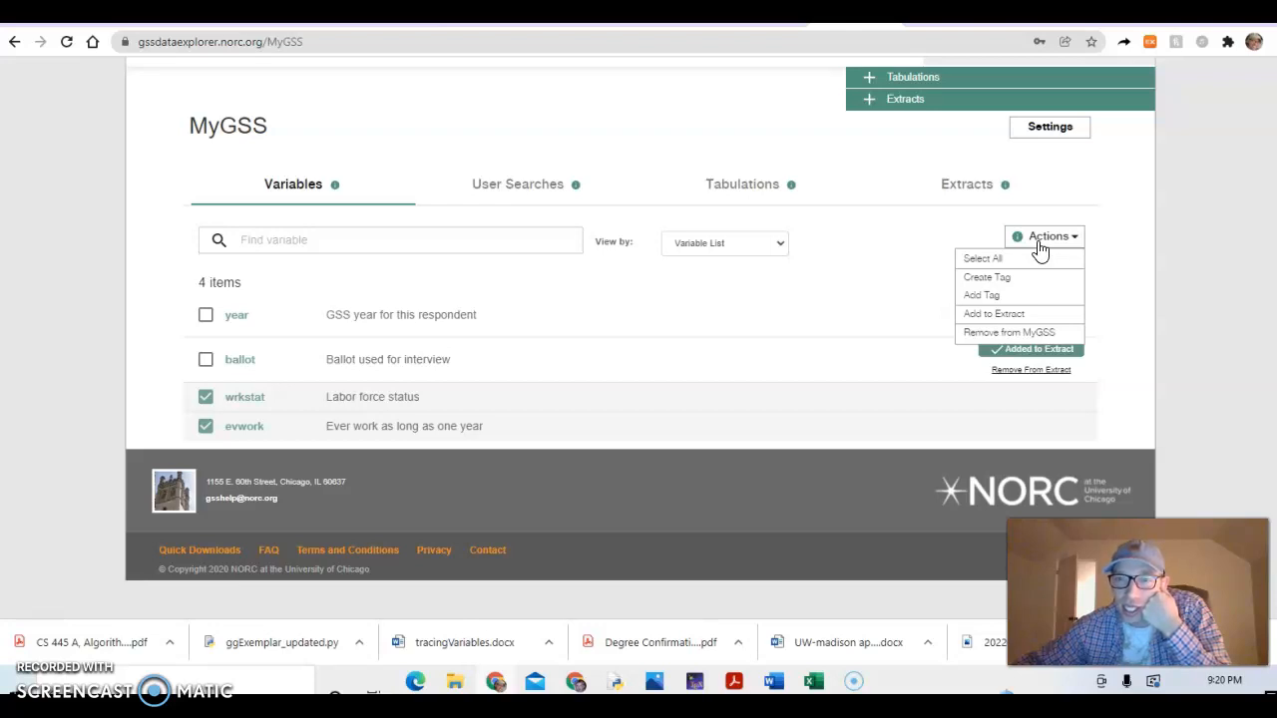
pyautogui.click(998, 314)
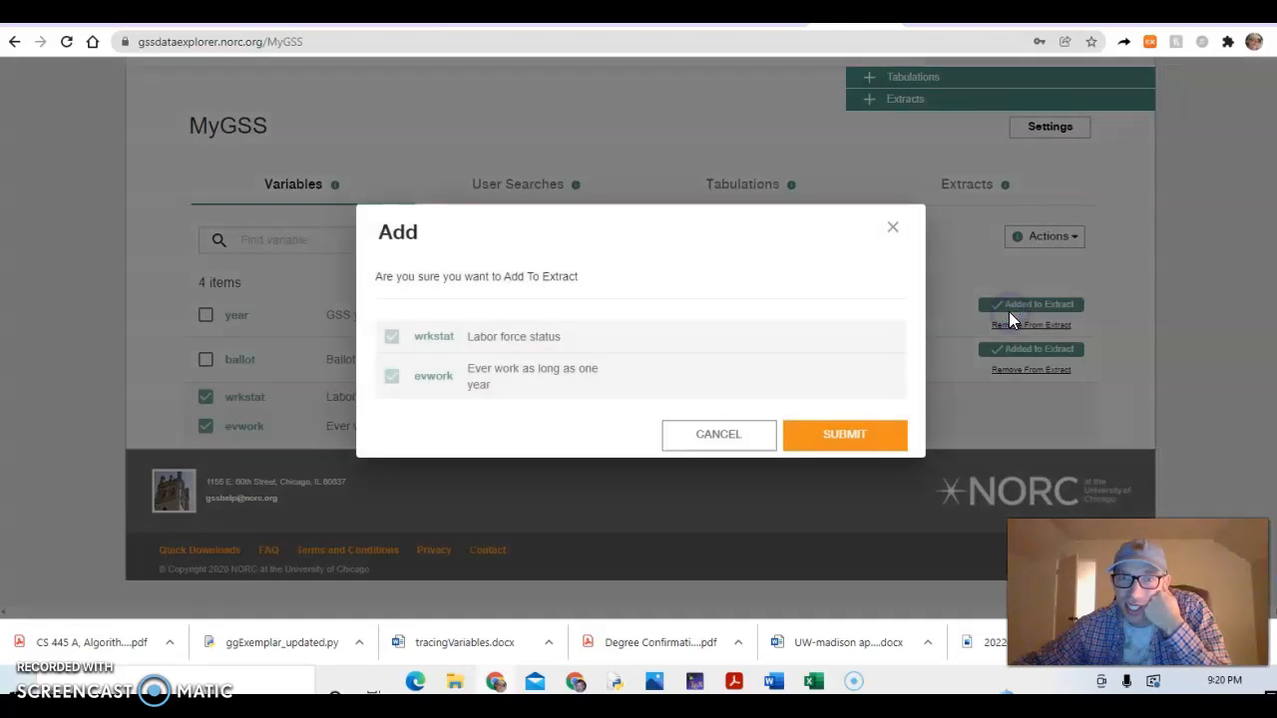
pyautogui.click(824, 439)
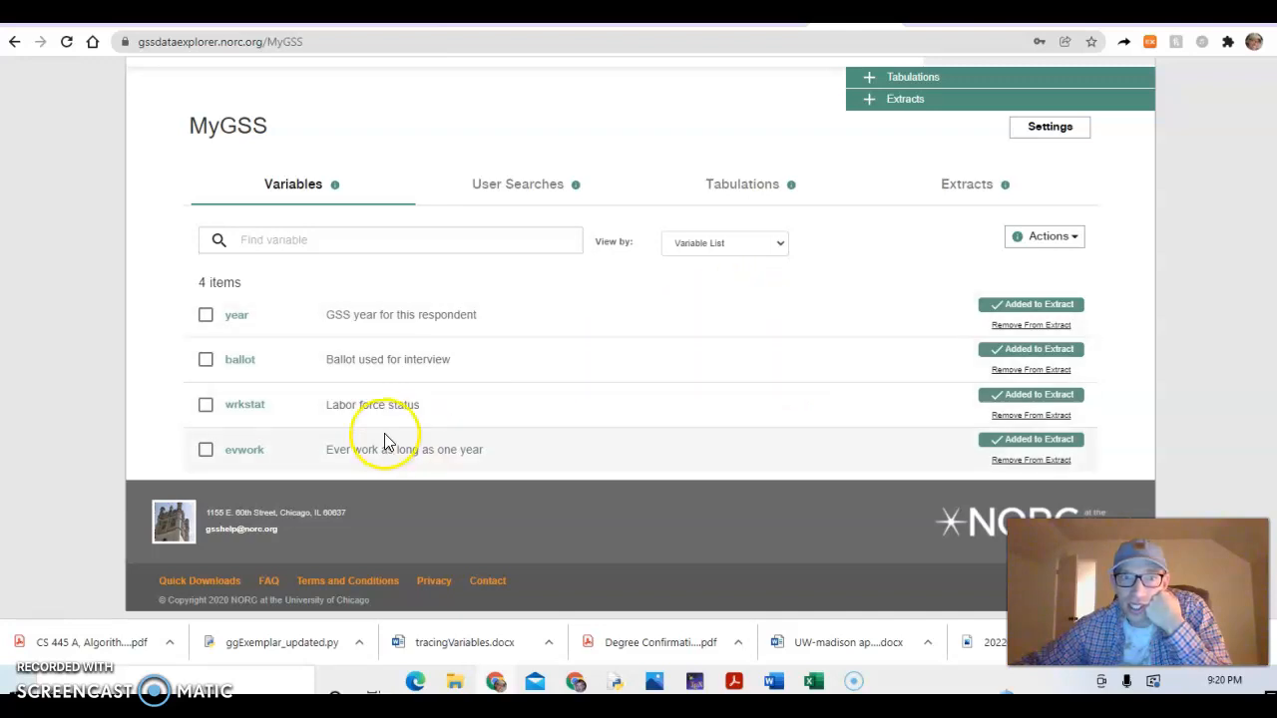
# Start a new tabulation in MyGSS, choosing Cross Tabulation as its type.
pyautogui.click(714, 183)
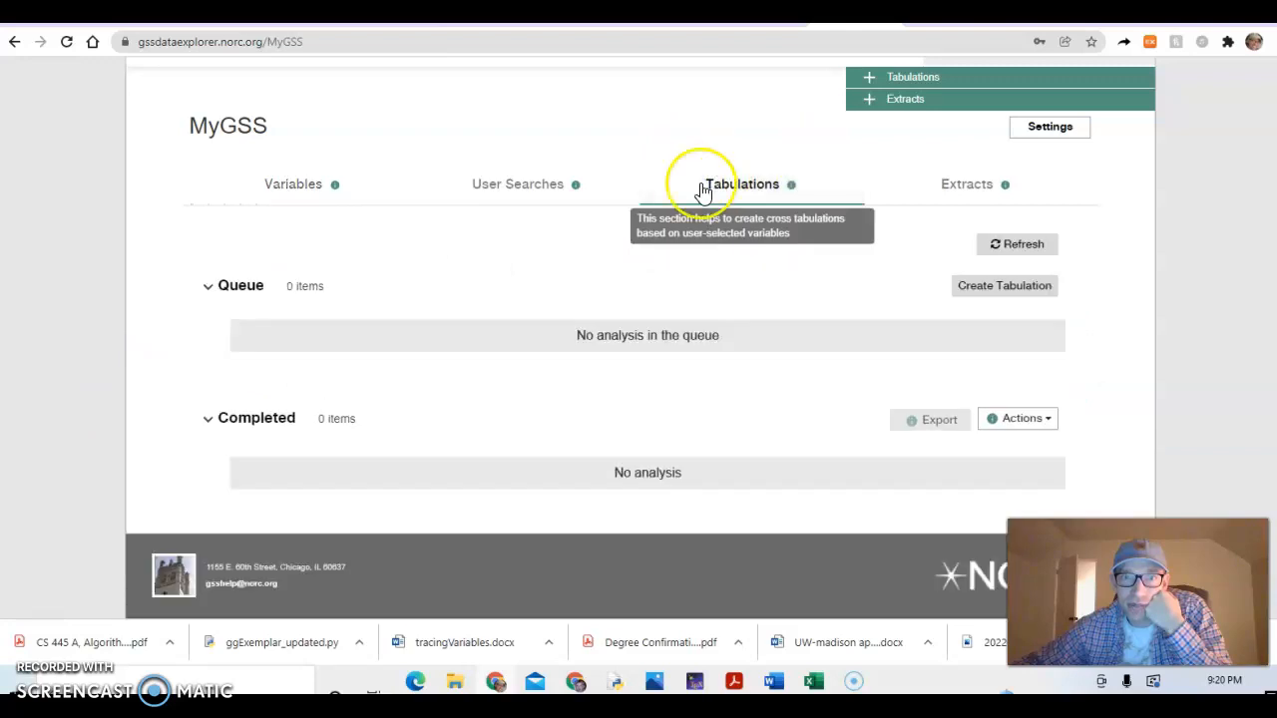
pyautogui.click(961, 291)
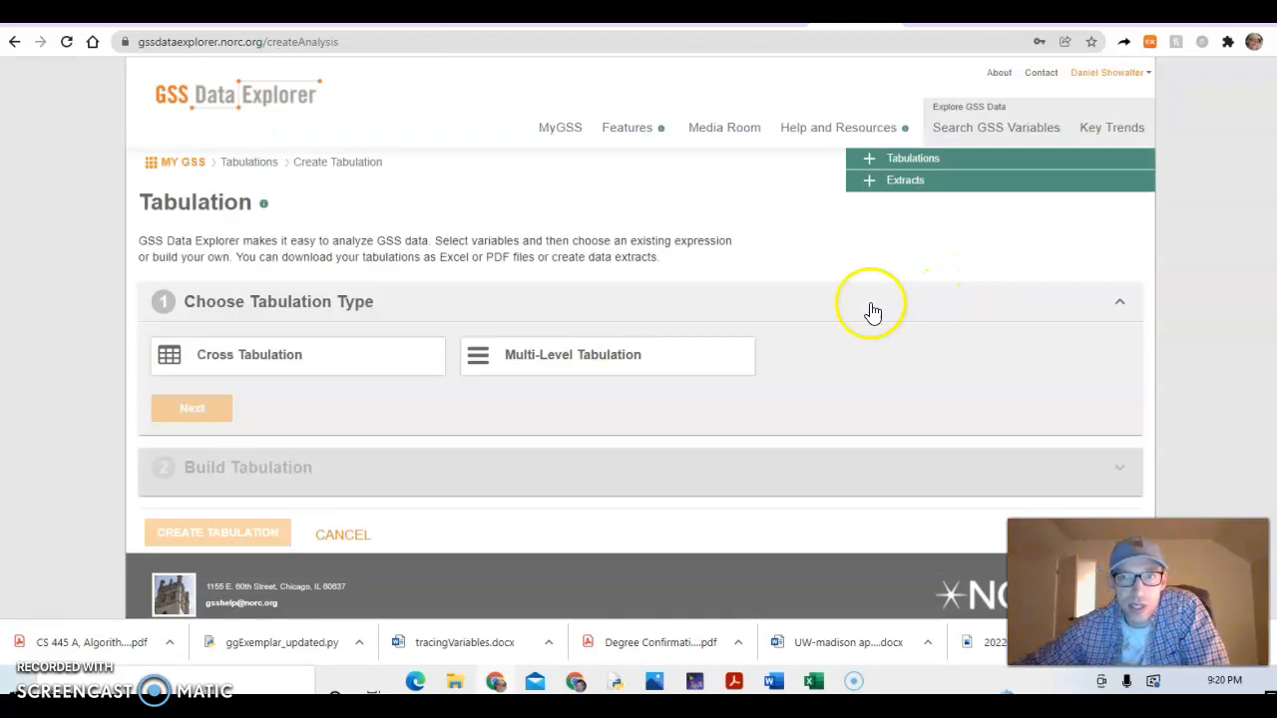
pyautogui.scroll(-3, 656, 332)
pyautogui.scroll(2, 657, 329)
pyautogui.click(337, 288)
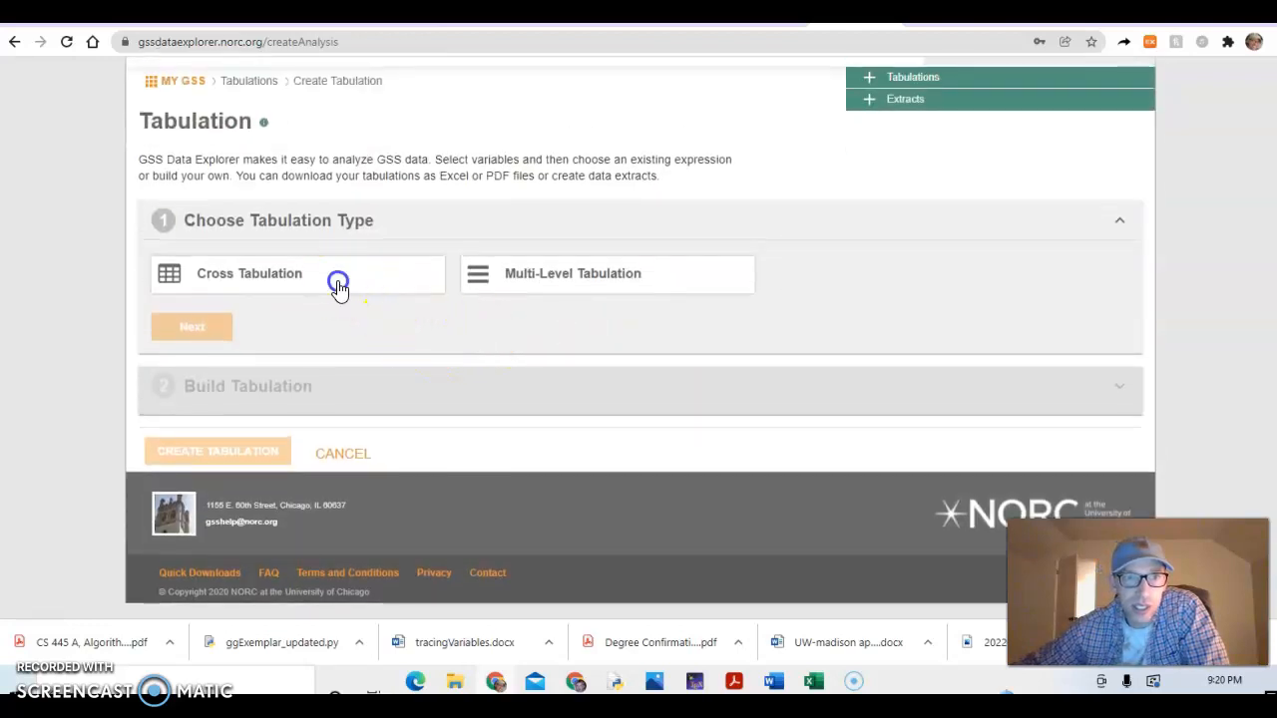
pyautogui.click(229, 345)
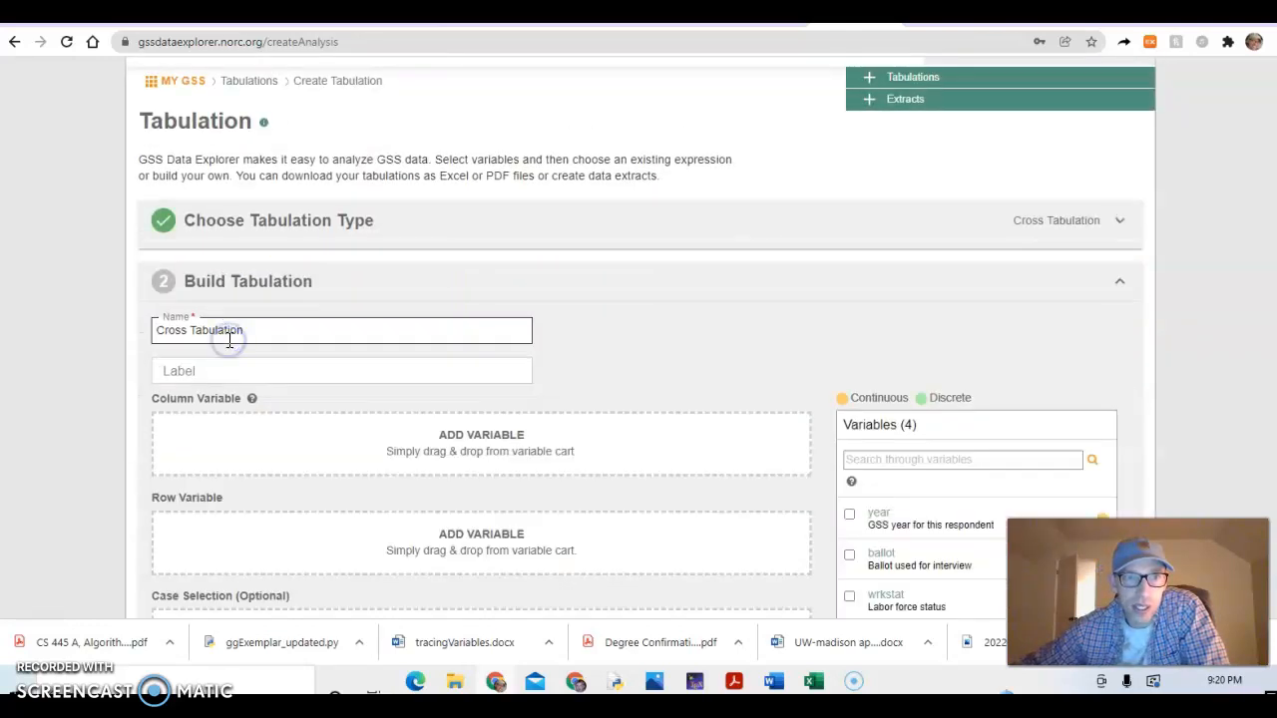
# Build the cross tabulation with wrkstat as the column variable and evwork as the row variable, and create it.
pyautogui.scroll(-3, 513, 362)
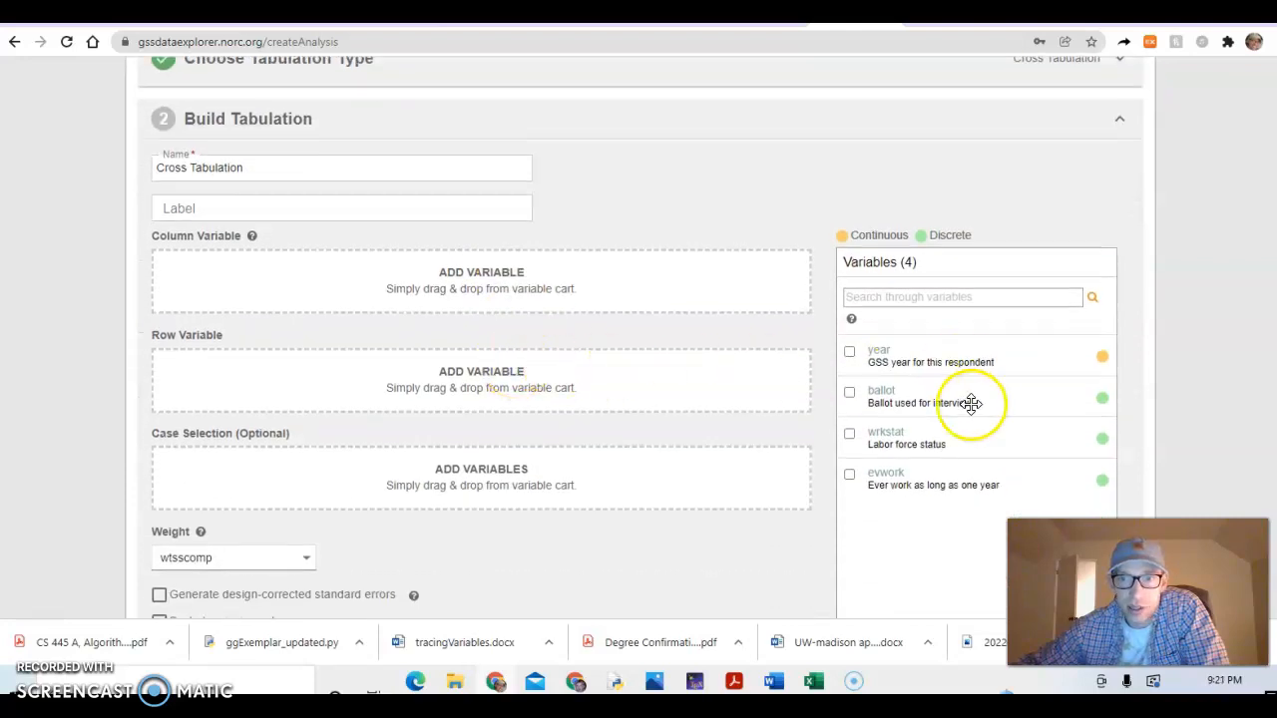
pyautogui.moveTo(946, 444); pyautogui.dragTo(497, 274)
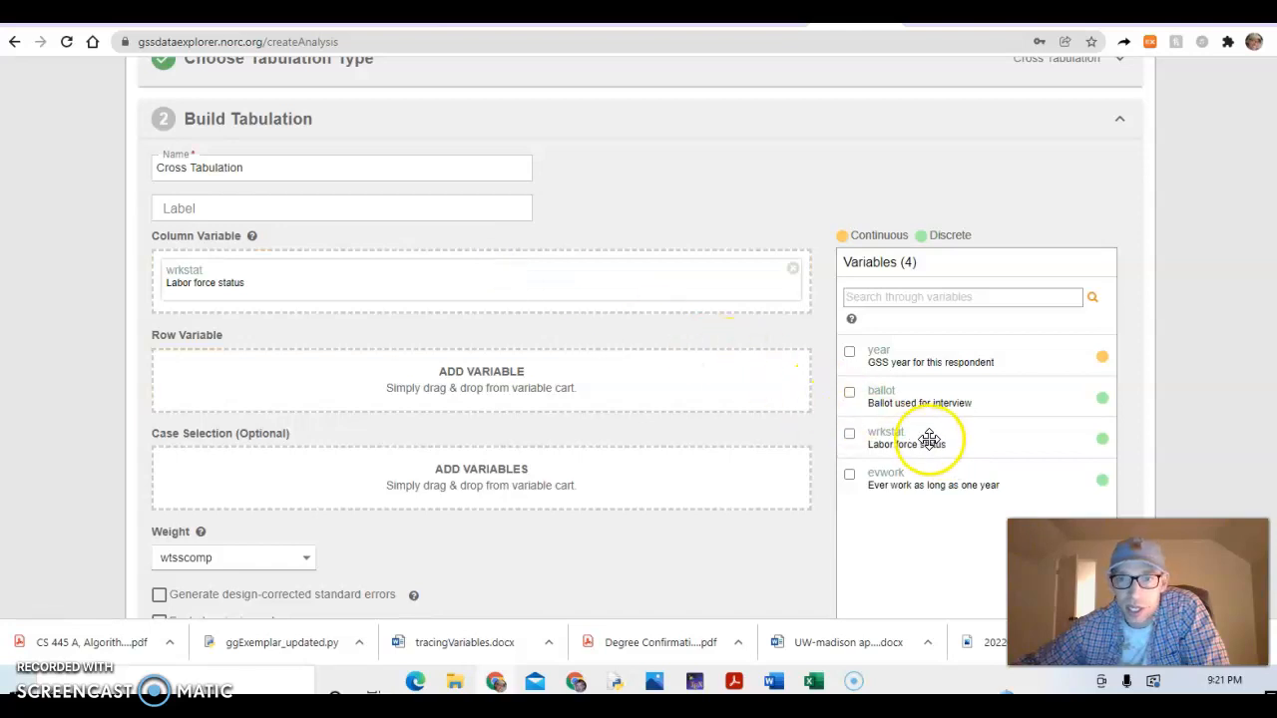
pyautogui.moveTo(941, 477); pyautogui.dragTo(433, 359)
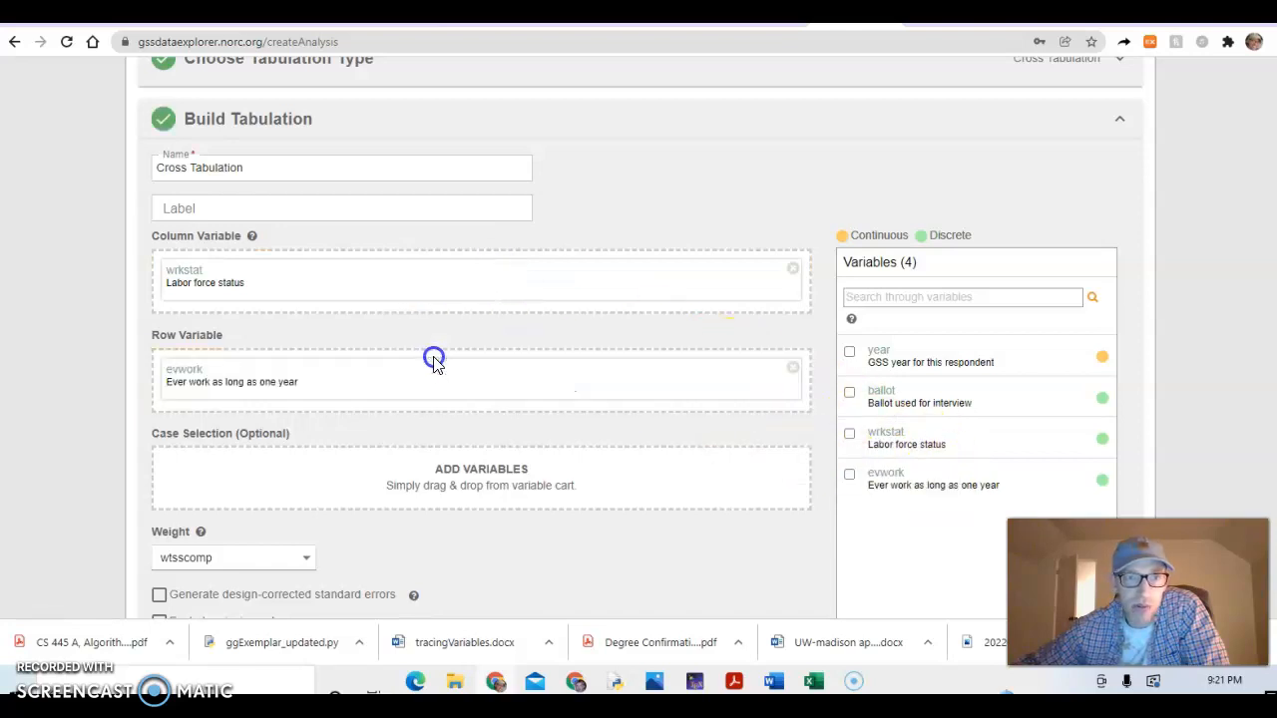
pyautogui.scroll(-3, 471, 324)
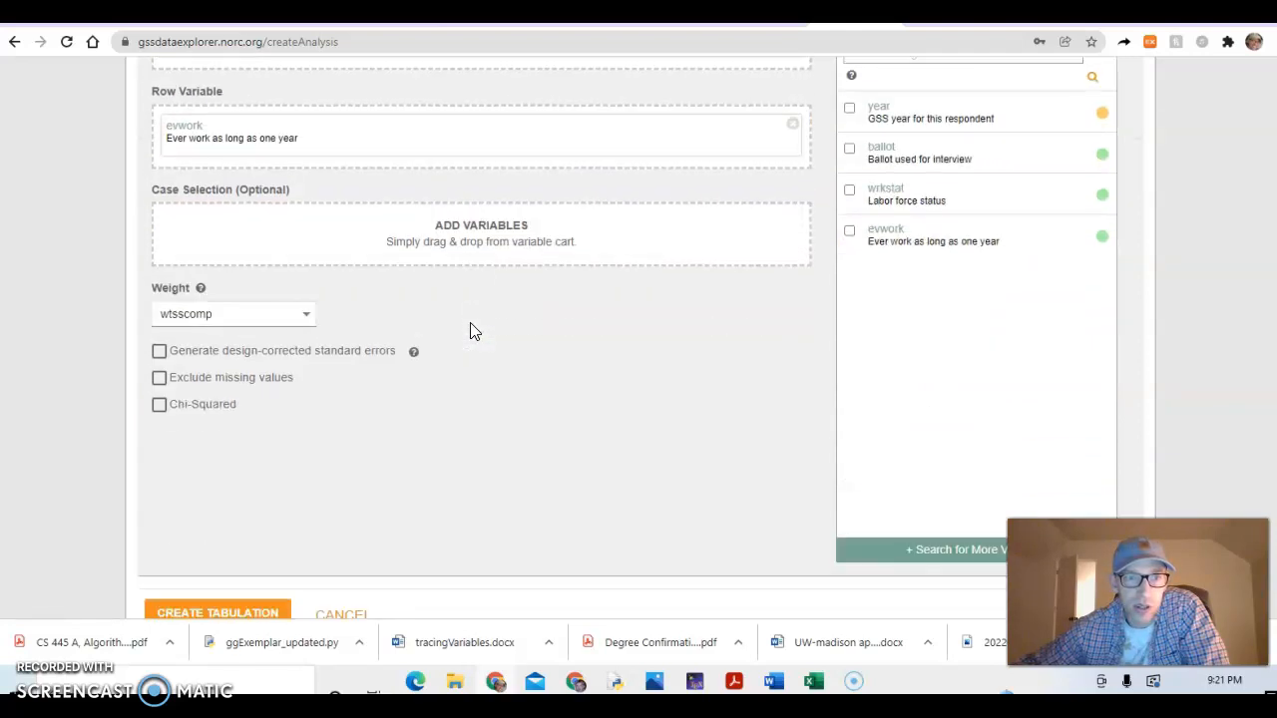
pyautogui.scroll(-1, 470, 322)
pyautogui.click(484, 319)
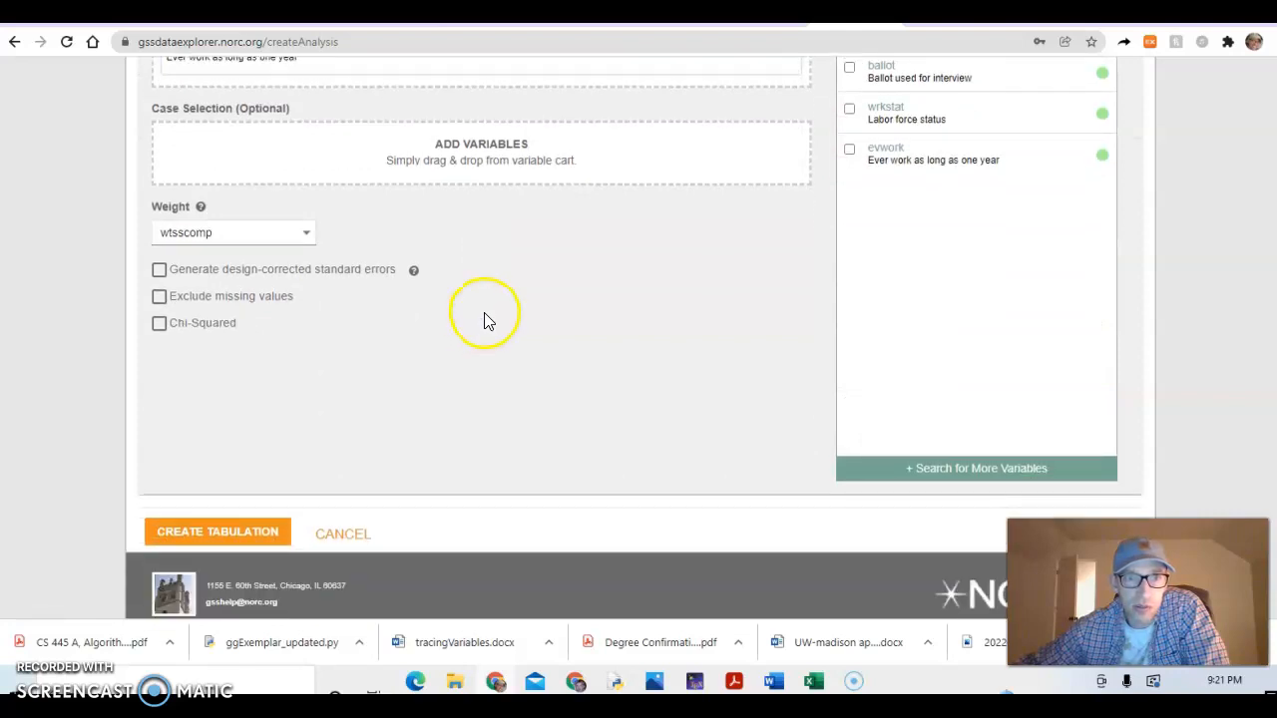
pyautogui.click(242, 537)
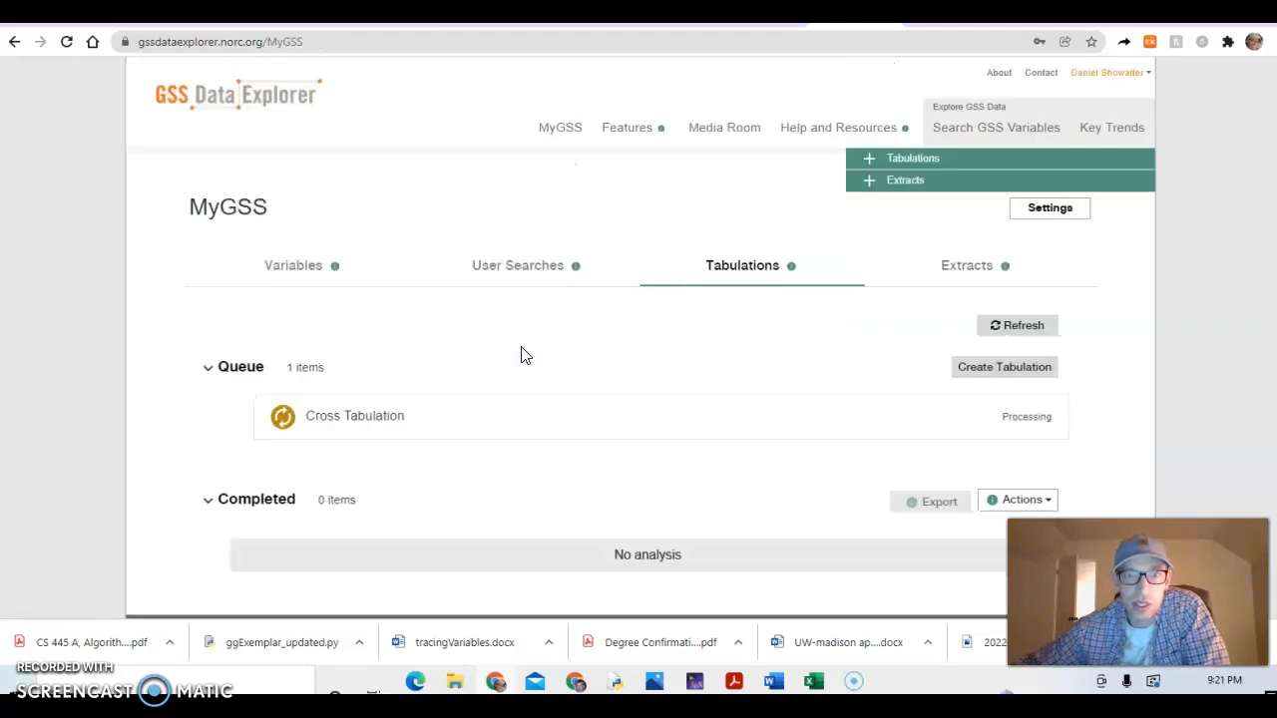
# Open the completed Cross Tabulation and examine the evwork by wrkstat counts across all columns of the table.
pyautogui.scroll(-3, 521, 353)
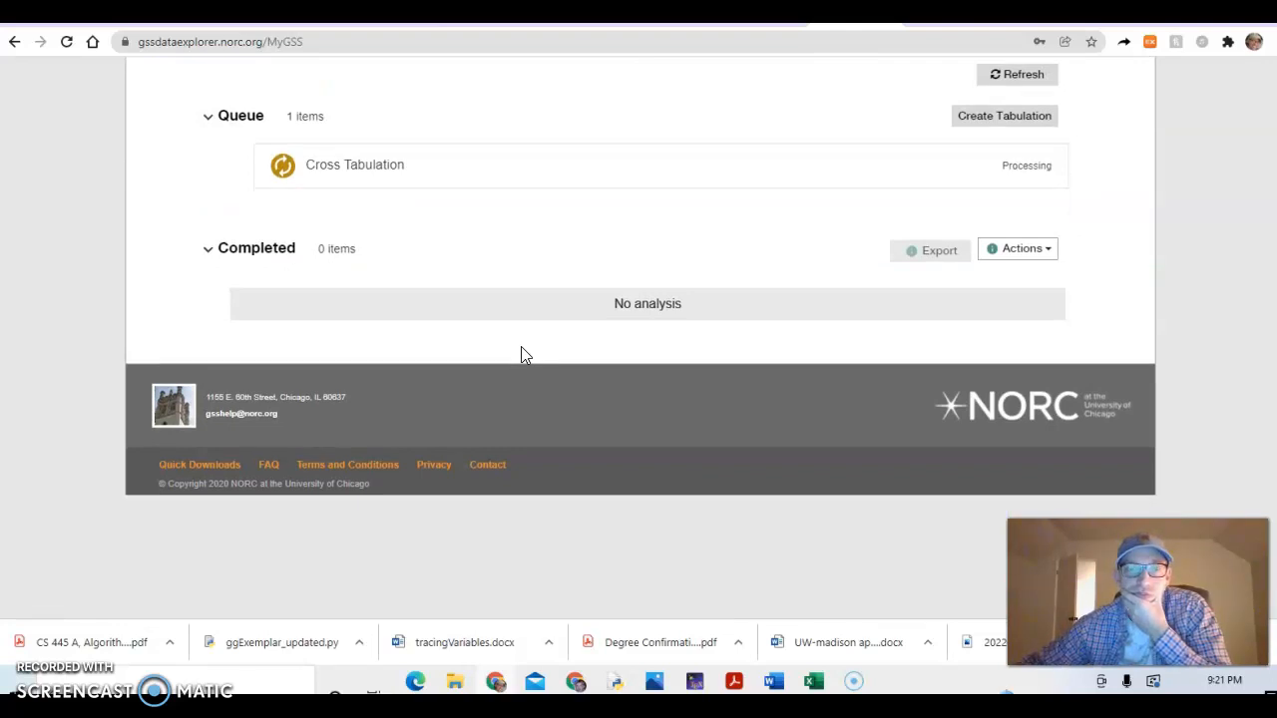
pyautogui.scroll(1, 521, 354)
pyautogui.scroll(1, 521, 354)
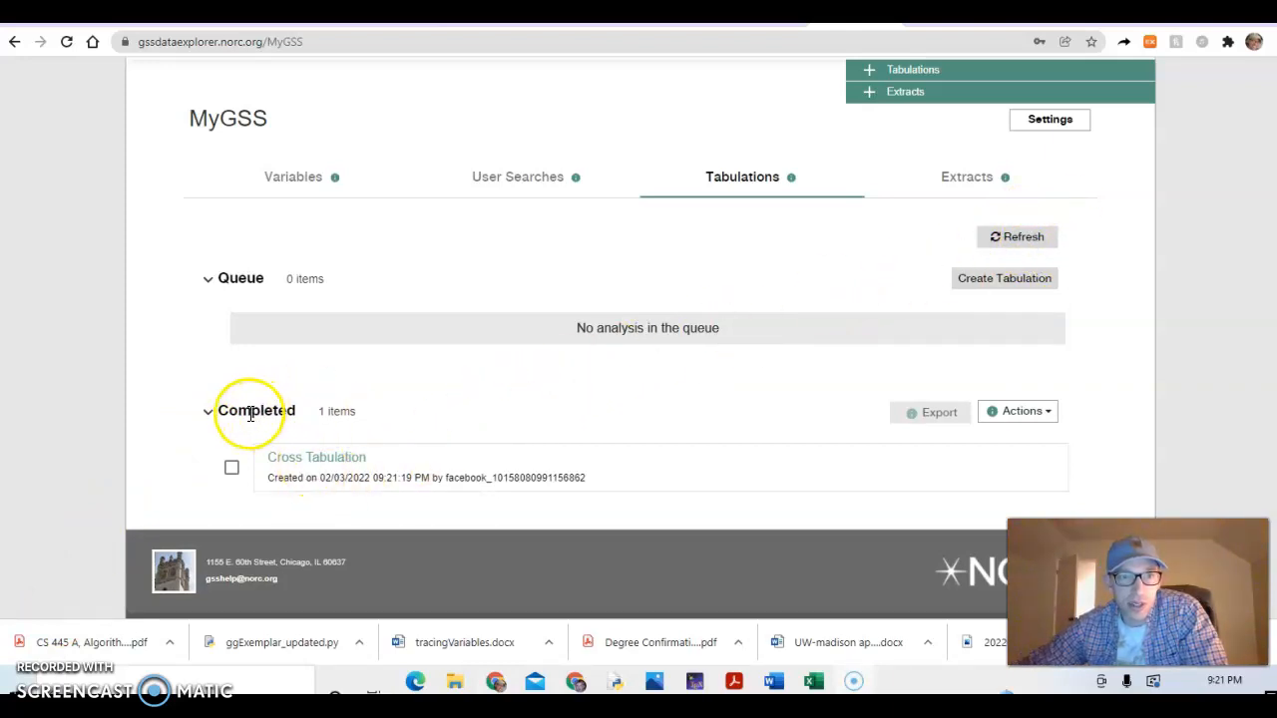
pyautogui.click(303, 458)
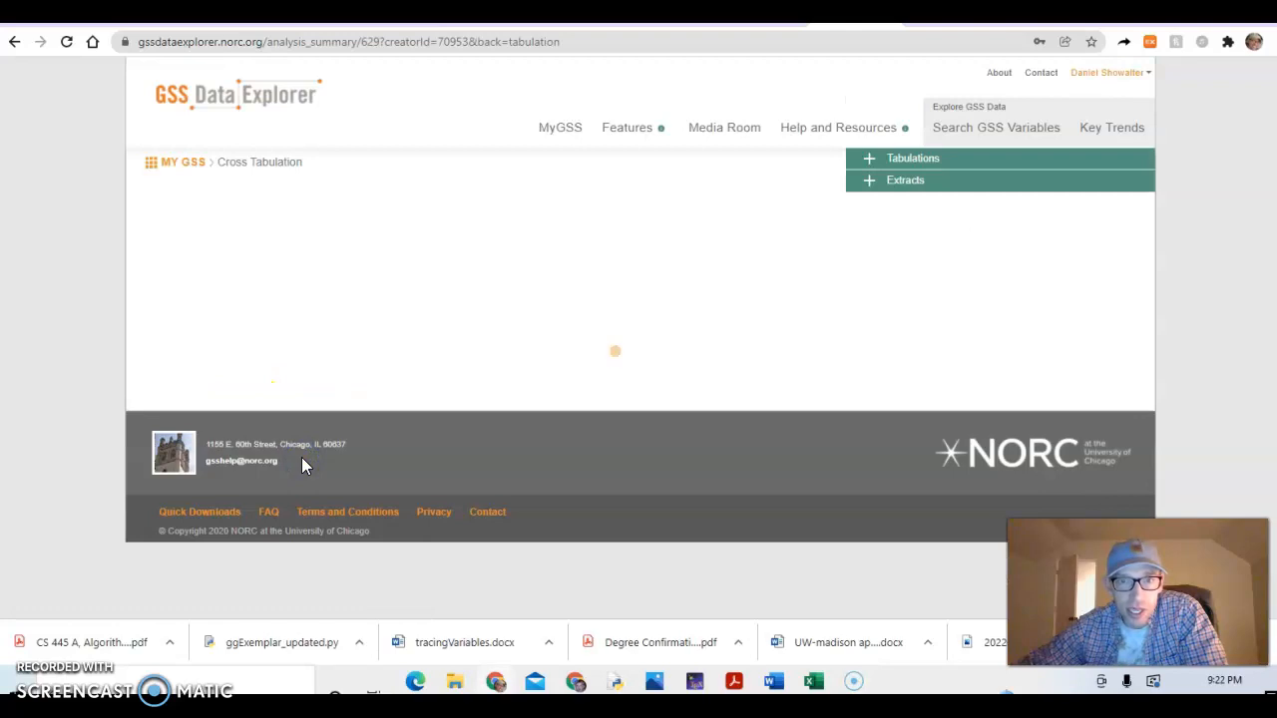
pyautogui.scroll(-3, 398, 416)
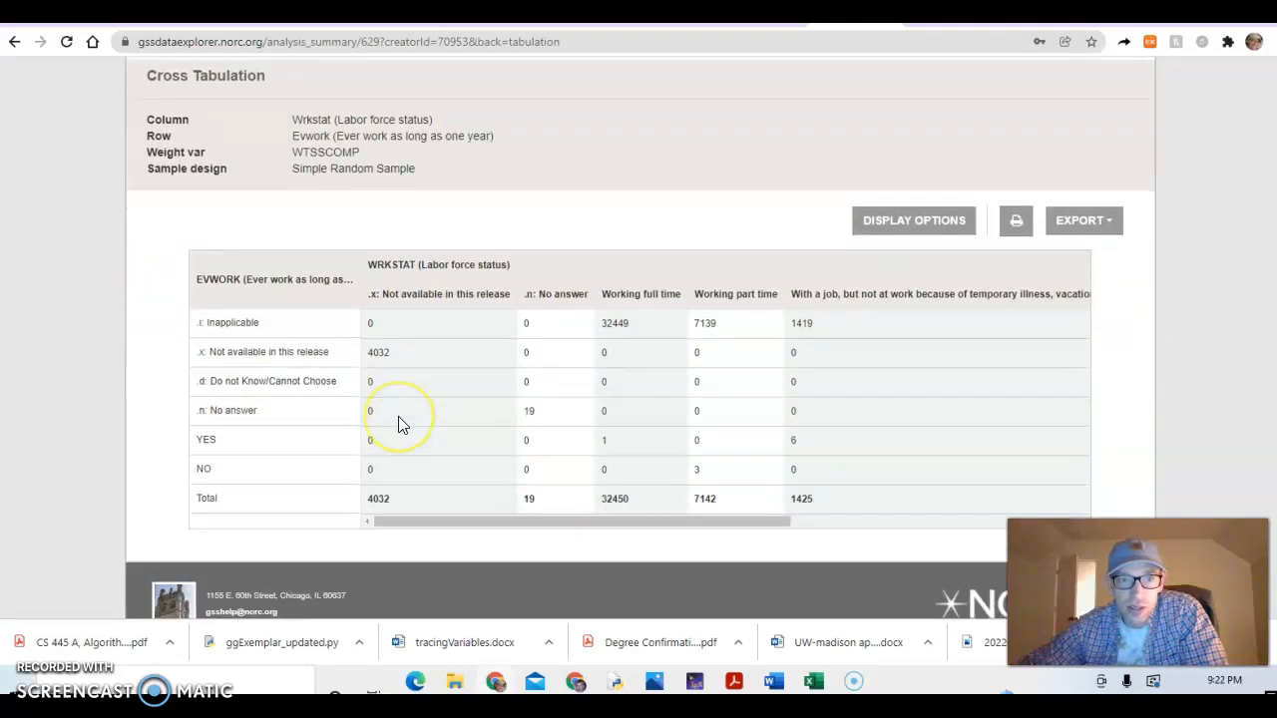
pyautogui.scroll(-2, 398, 416)
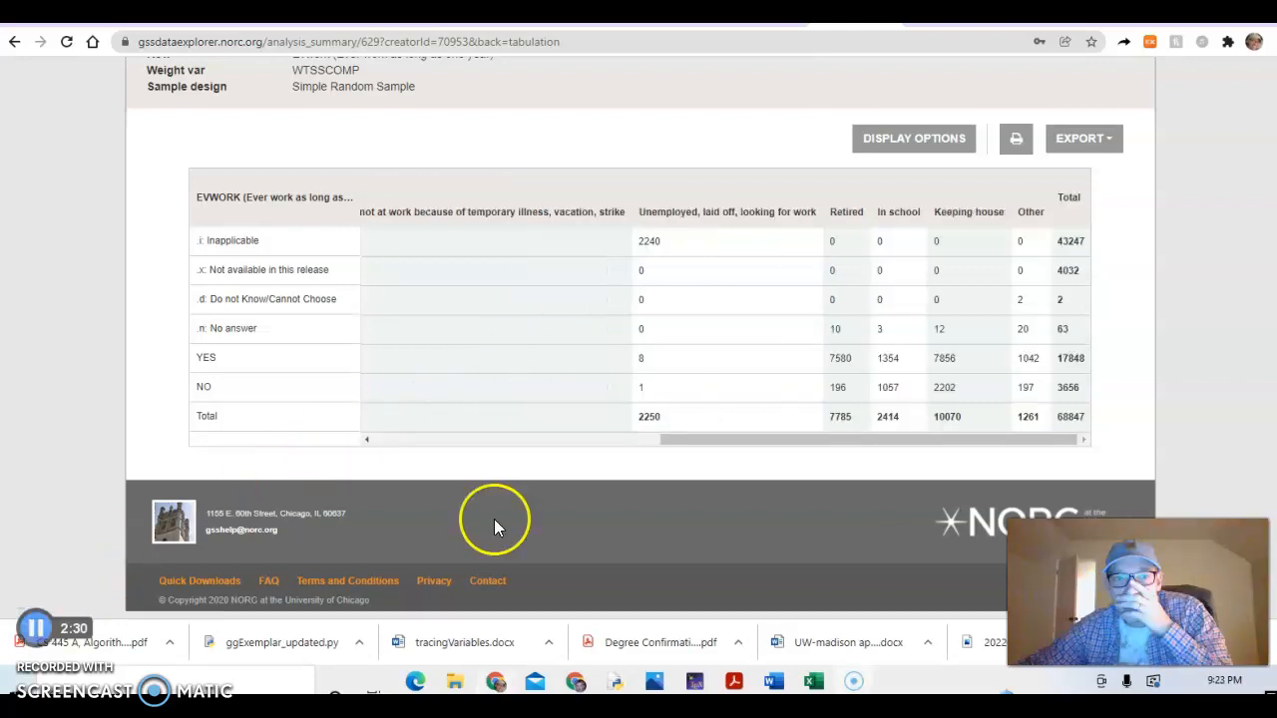
pyautogui.moveTo(815, 440); pyautogui.dragTo(397, 442)
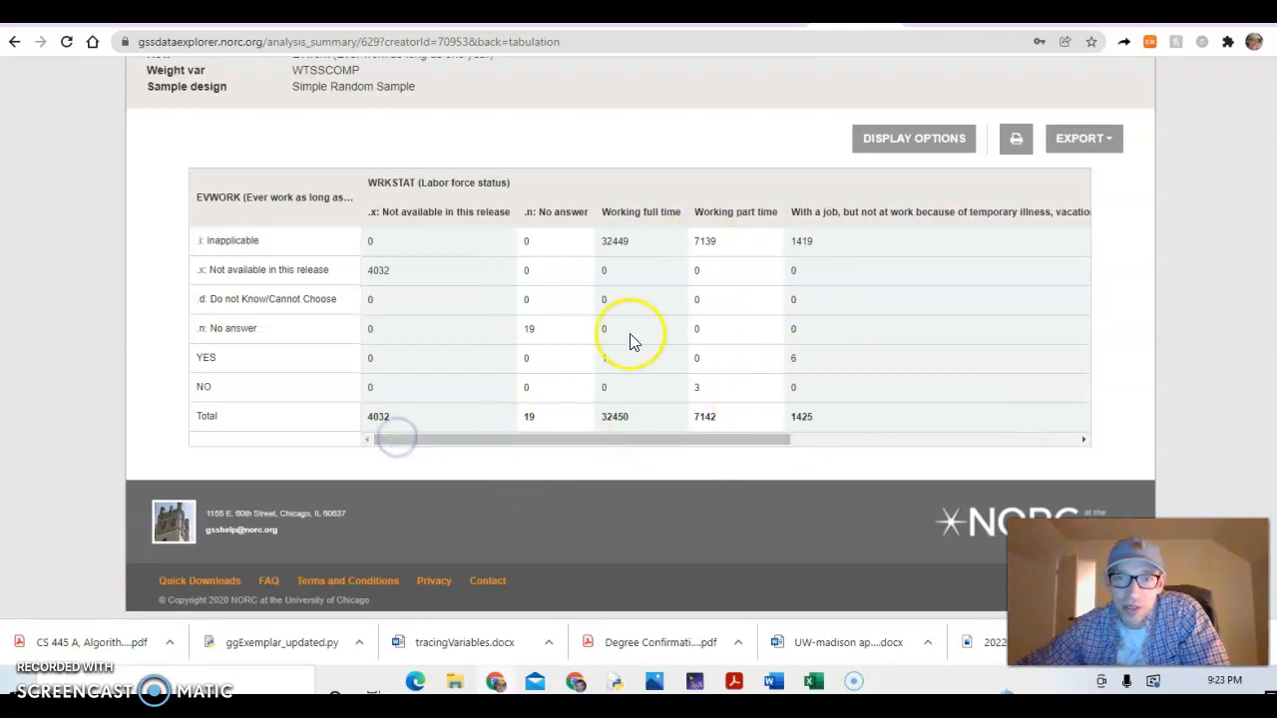
pyautogui.moveTo(713, 444); pyautogui.dragTo(1001, 457)
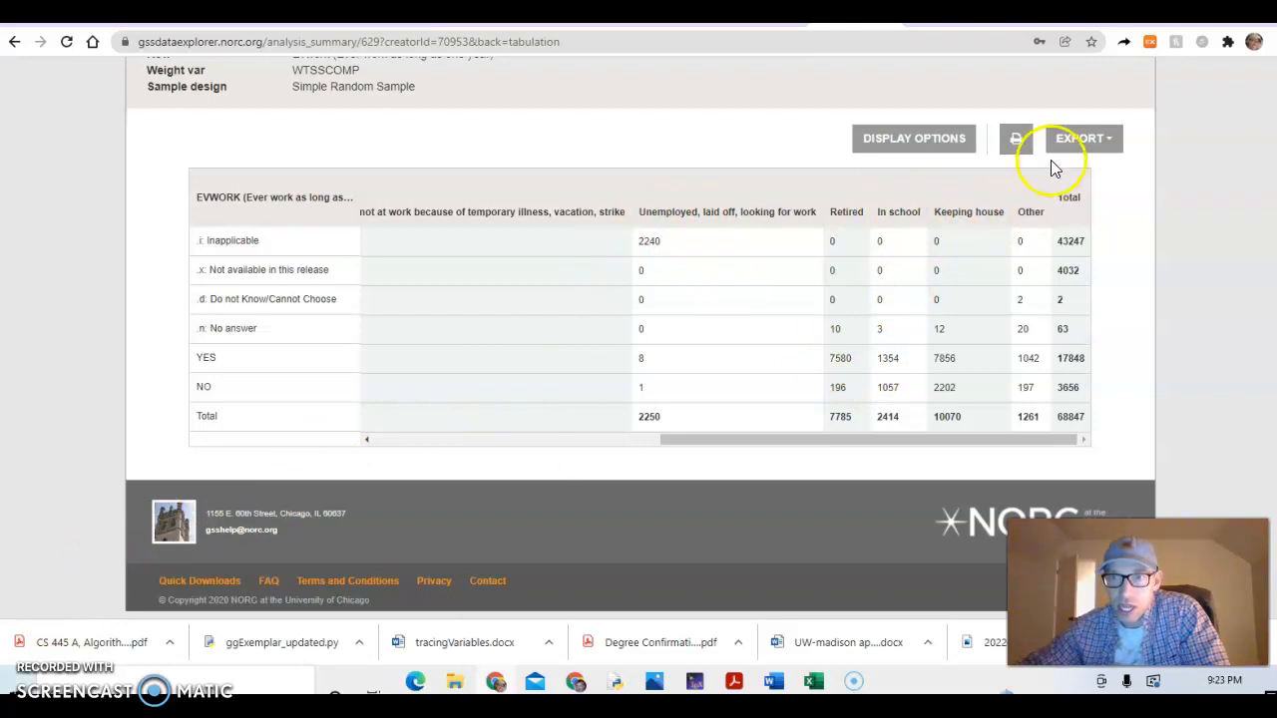
# Export the cross tabulation as an Excel file and open the downloaded workbook in Excel.
pyautogui.click(1073, 142)
pyautogui.click(1082, 178)
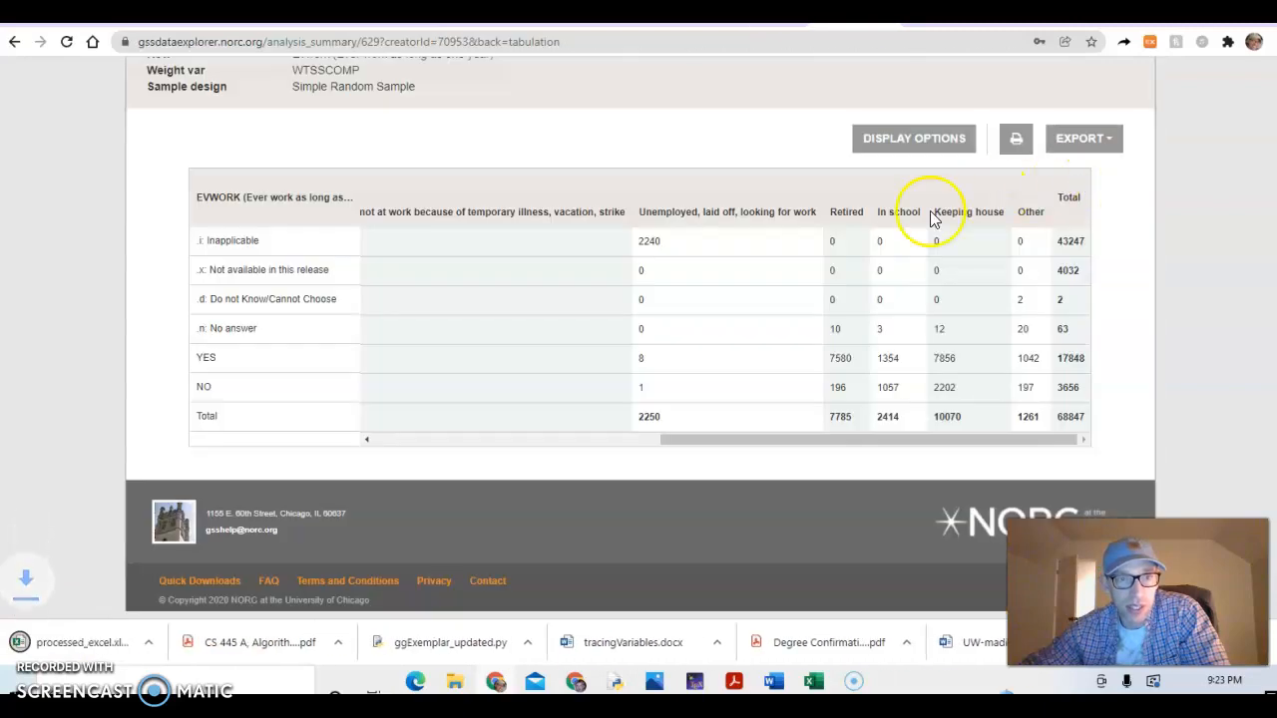
pyautogui.click(103, 651)
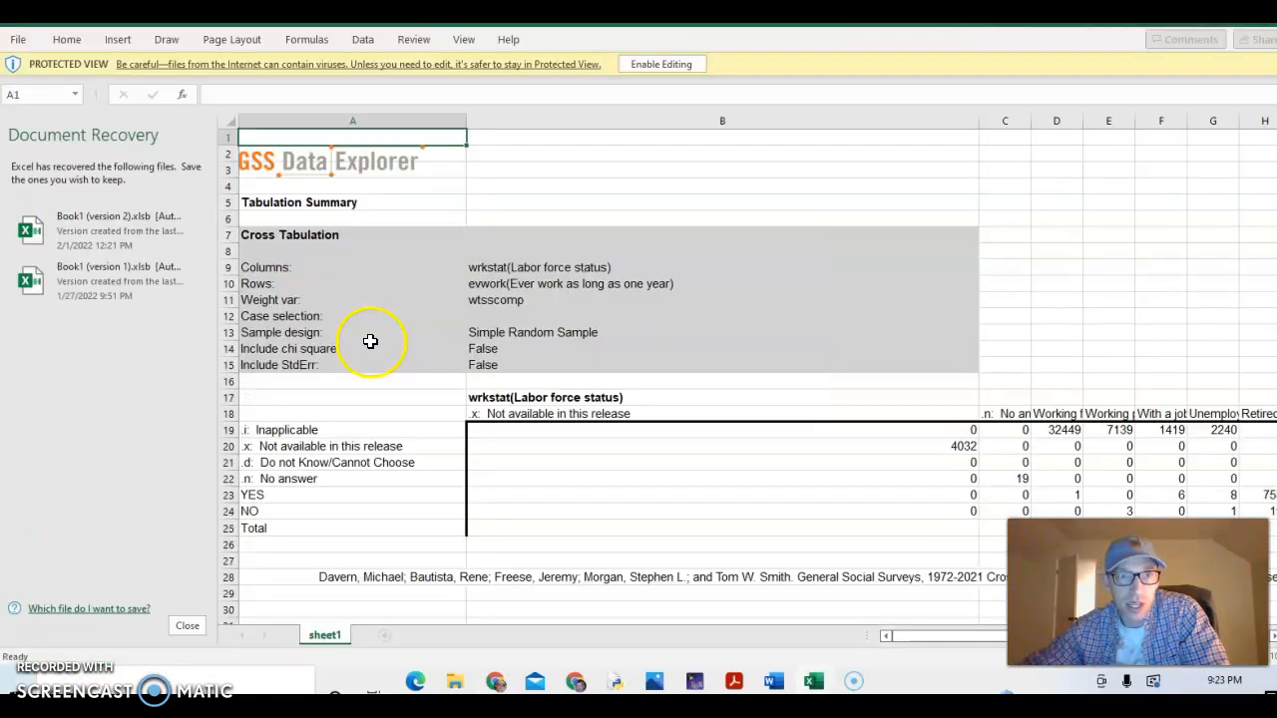
# Examine the exported crosstab from its row labels to the Total column and select cells H22:K24.
pyautogui.scroll(-4, 523, 370)
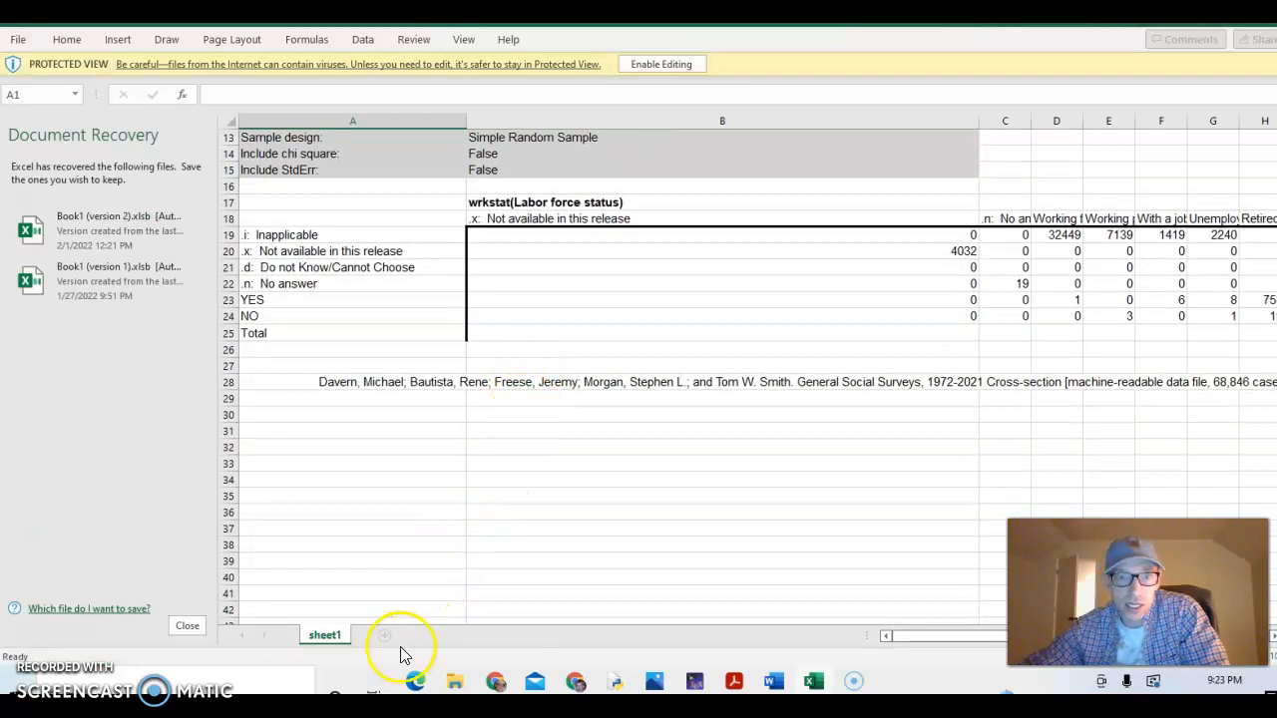
pyautogui.moveTo(907, 635); pyautogui.dragTo(947, 636)
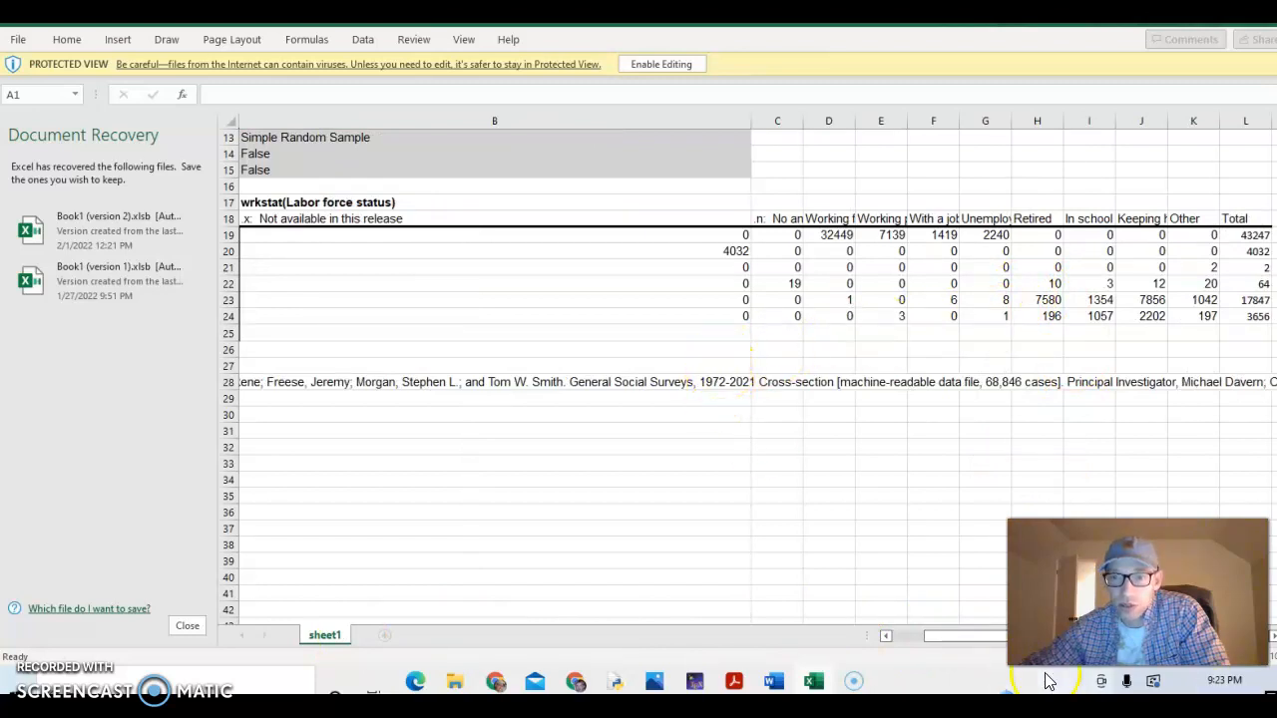
pyautogui.moveTo(975, 636); pyautogui.dragTo(927, 635)
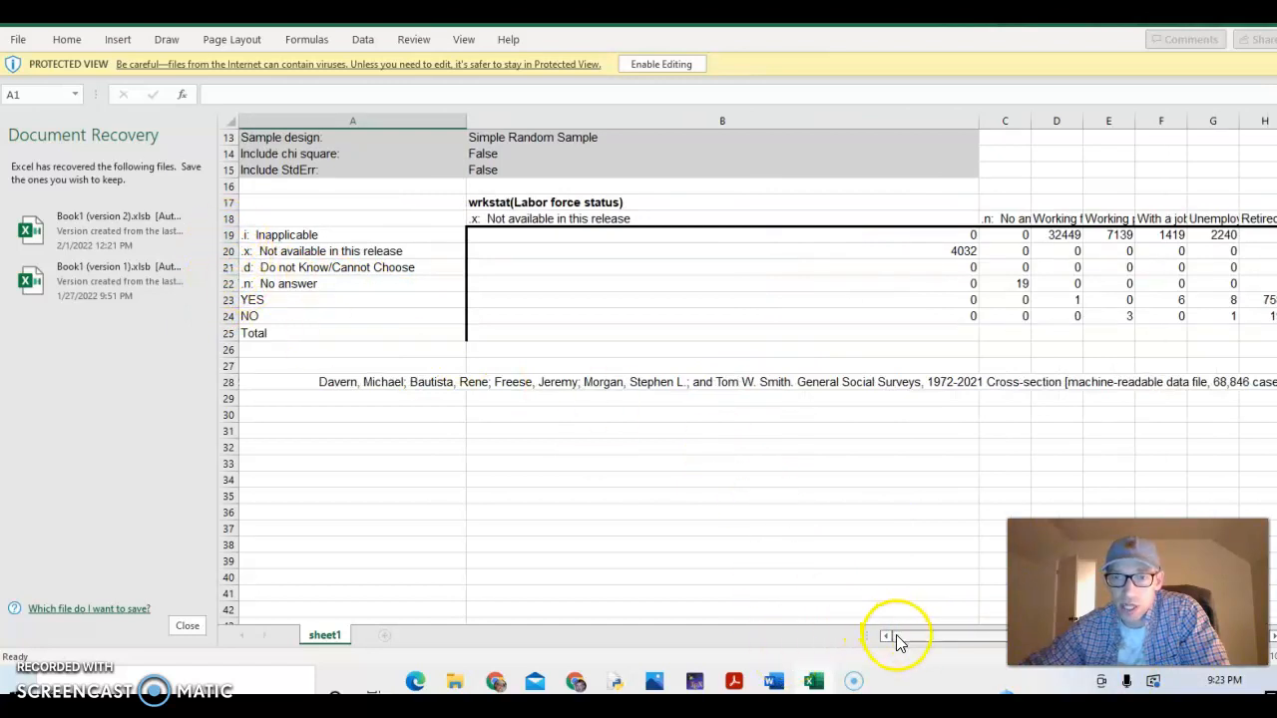
pyautogui.moveTo(903, 641); pyautogui.dragTo(928, 638)
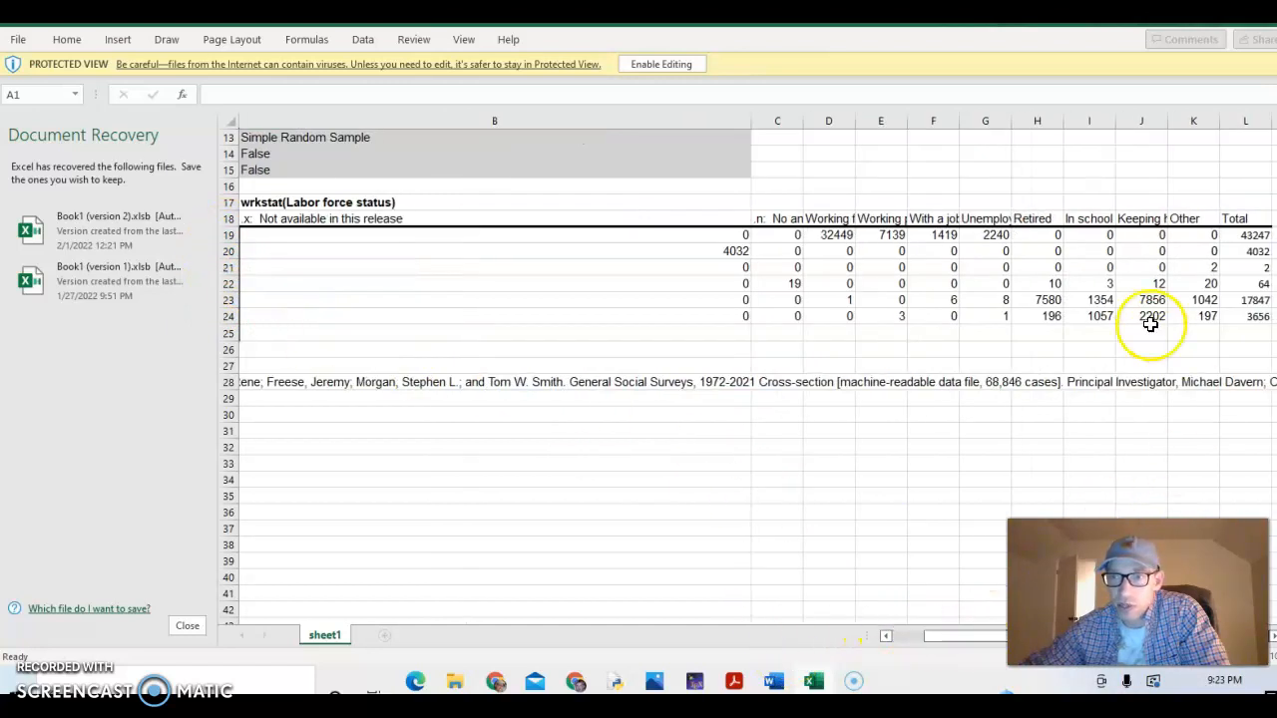
pyautogui.moveTo(1048, 287); pyautogui.dragTo(1180, 315)
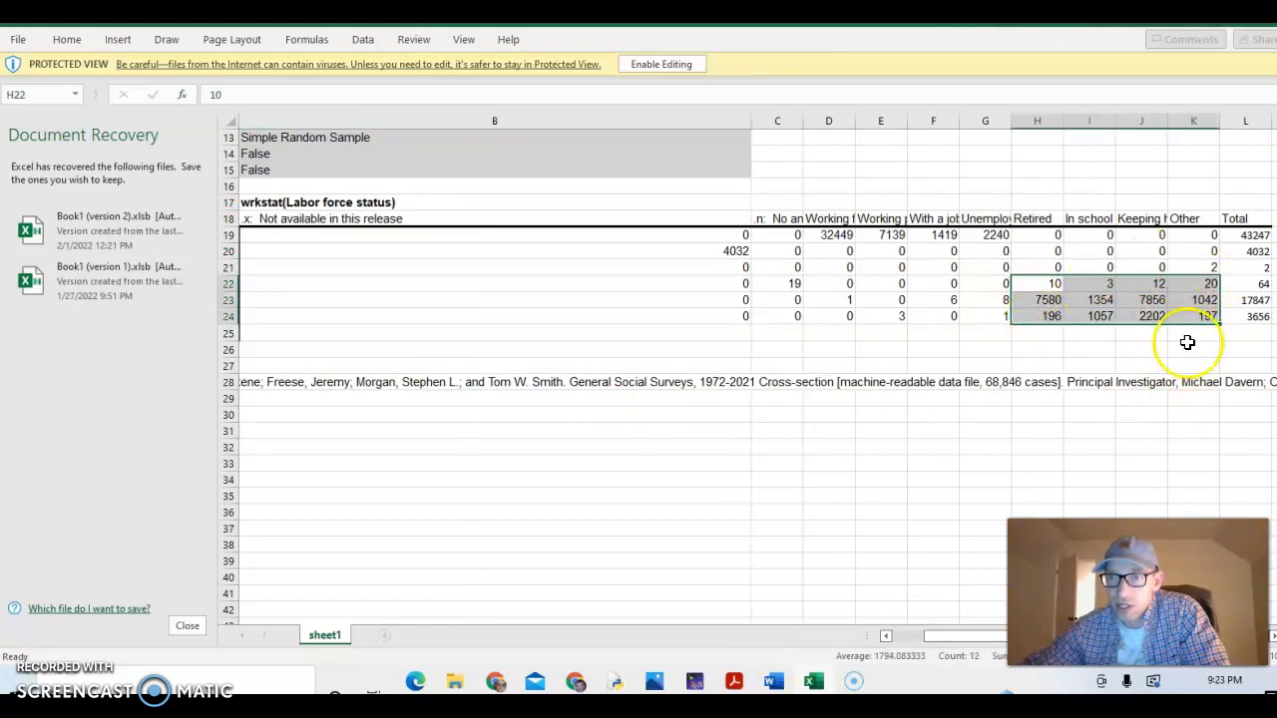